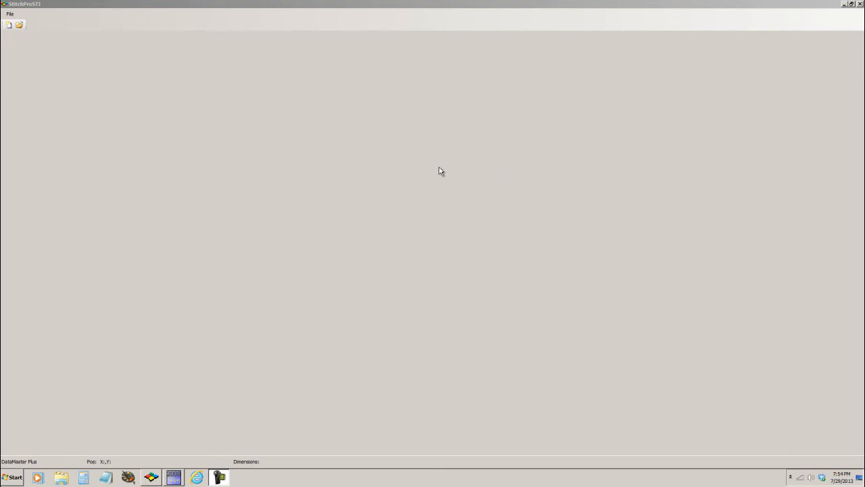
- Open the MS088.STI design from the Video Designs folder to view its stitches, and close it
click(12, 19)
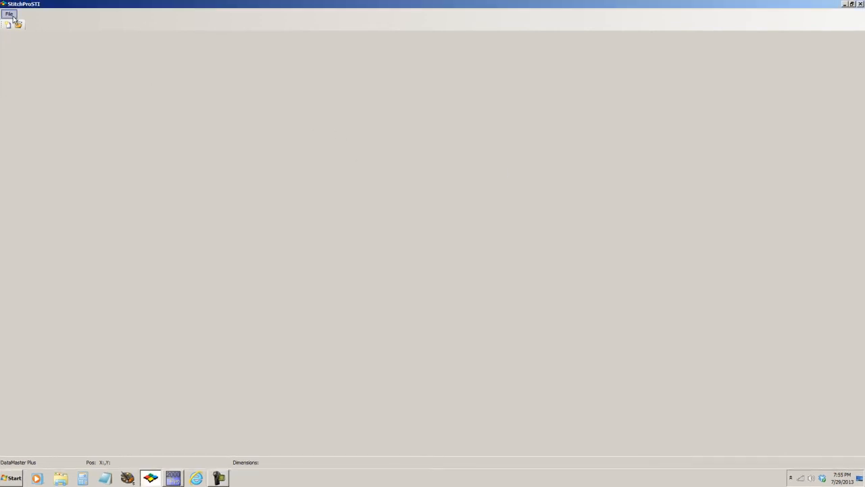
click(13, 17)
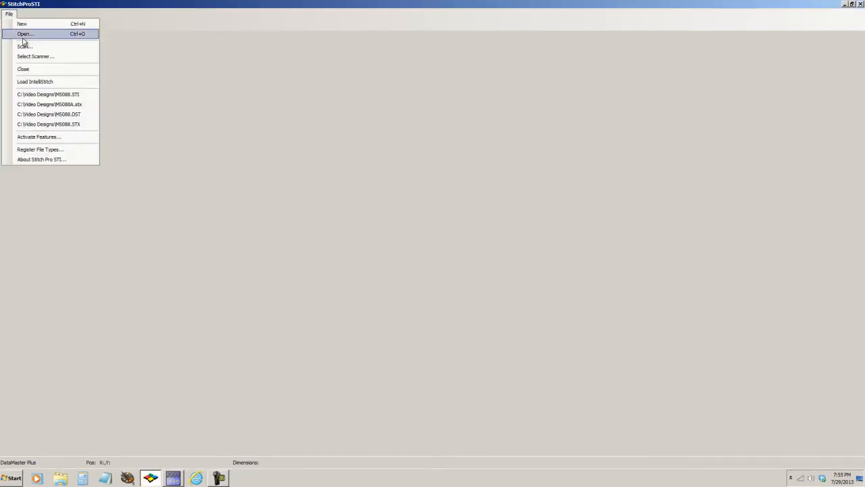
click(24, 33)
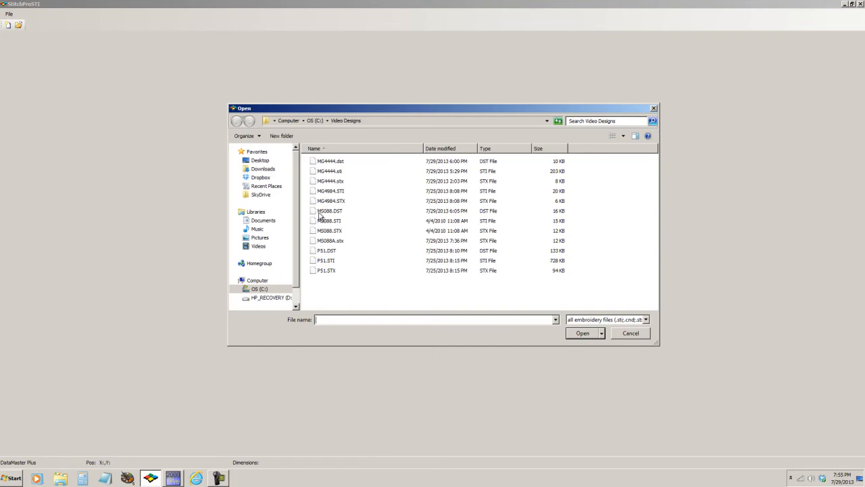
click(336, 223)
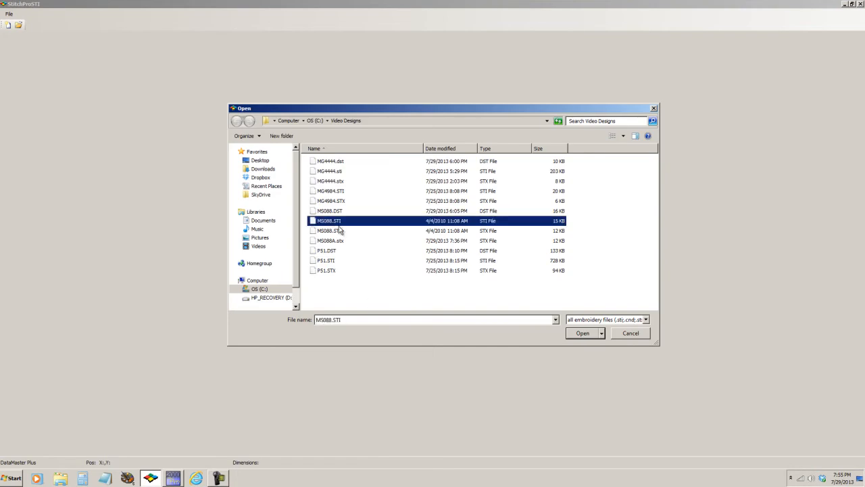
click(580, 334)
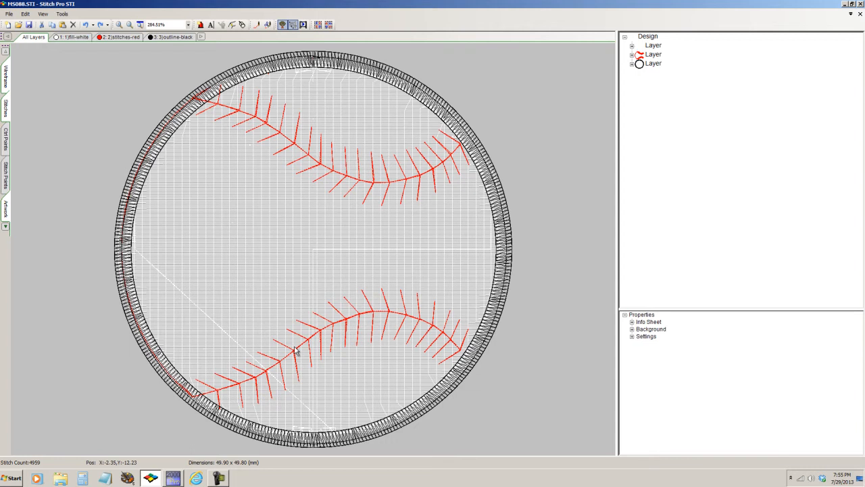
click(860, 14)
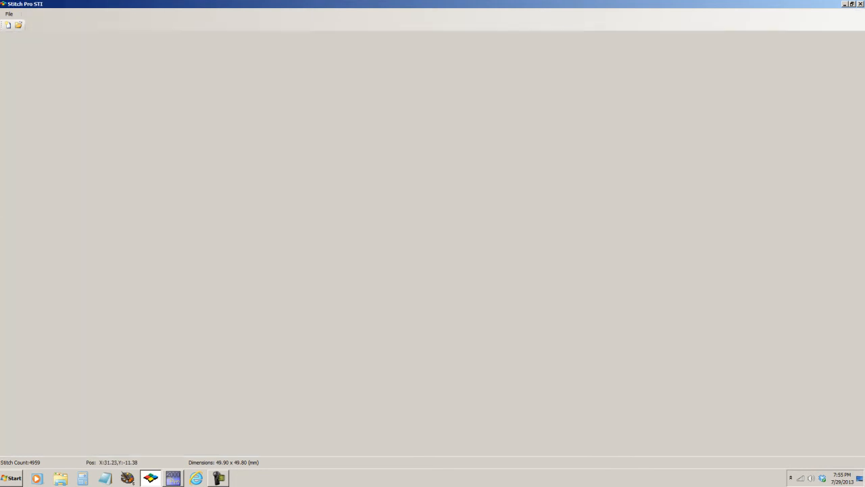
- Open the MS088.STX version of the design to view its stitches, and close it
click(11, 14)
click(22, 34)
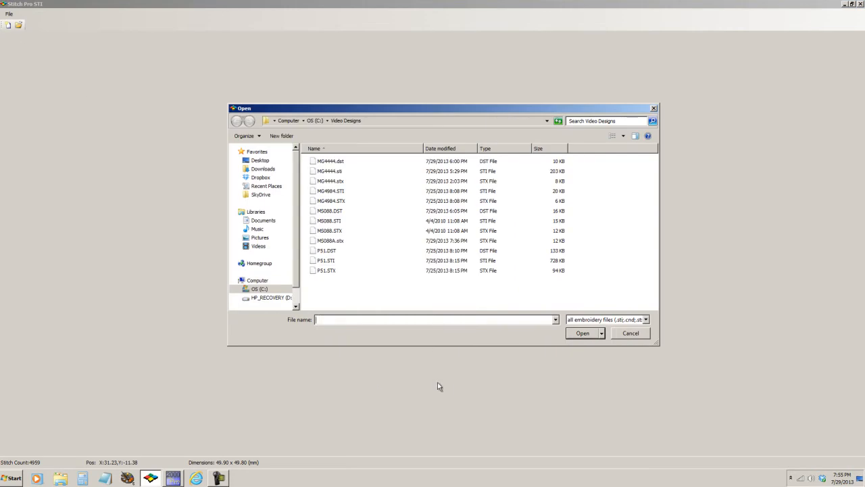
click(338, 231)
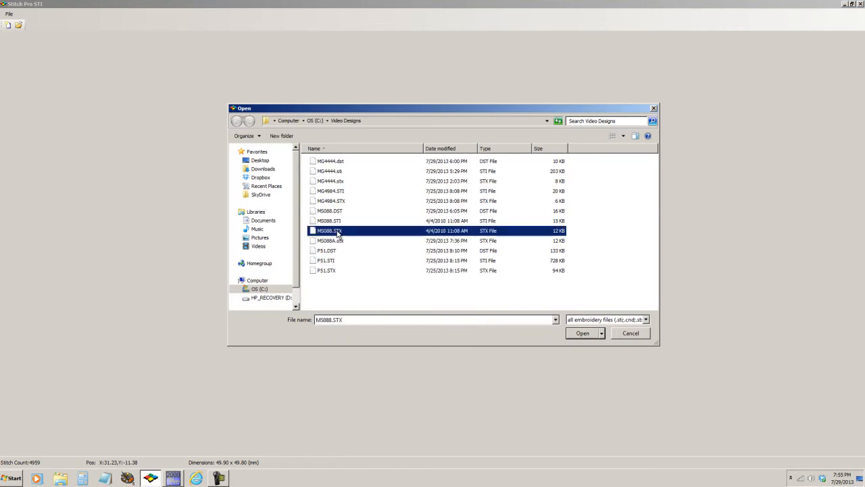
click(586, 335)
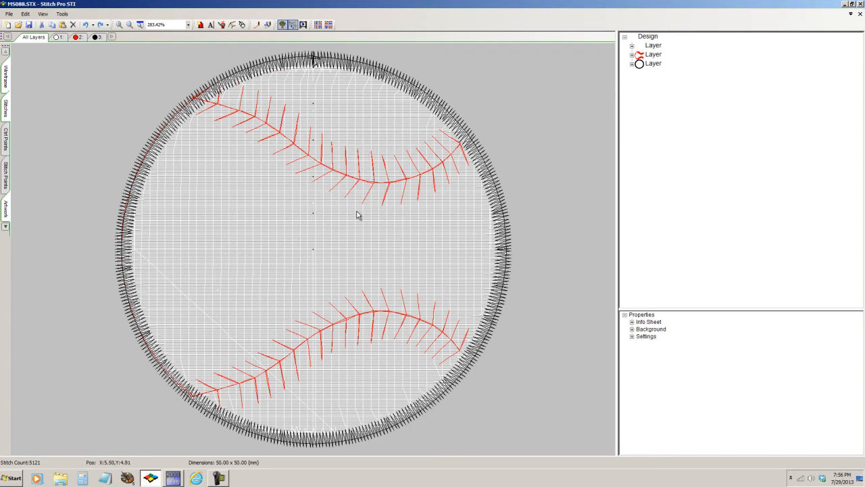
click(860, 14)
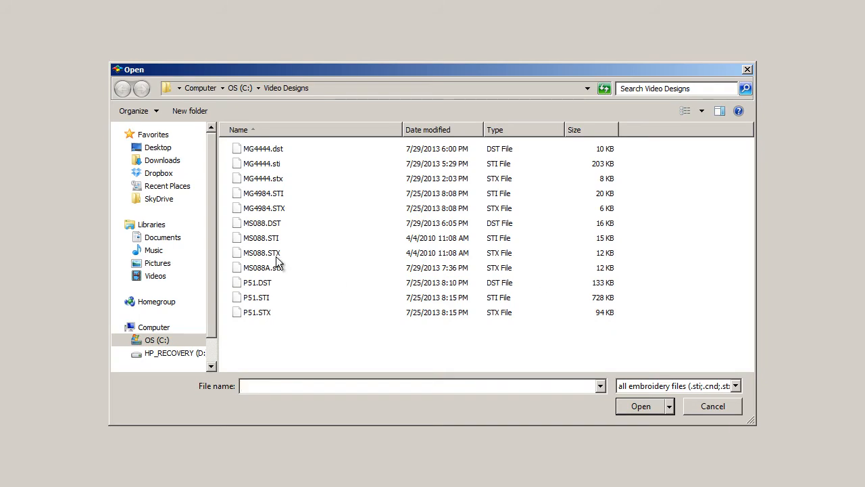
- Open the MS088.DST design and set the thread color of its first layer, the fill, to white
click(270, 227)
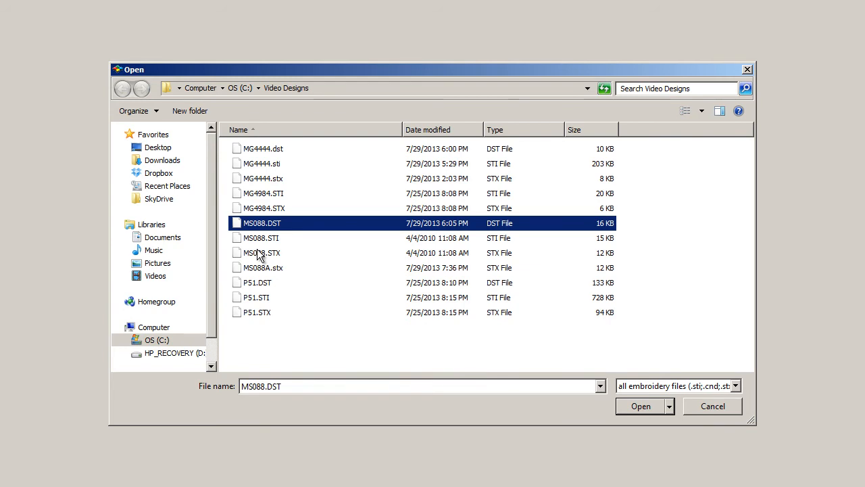
click(640, 405)
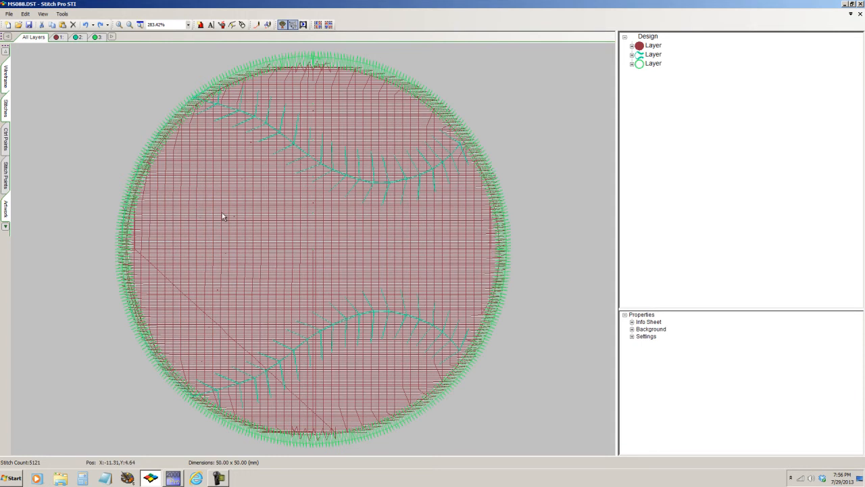
double_click(58, 37)
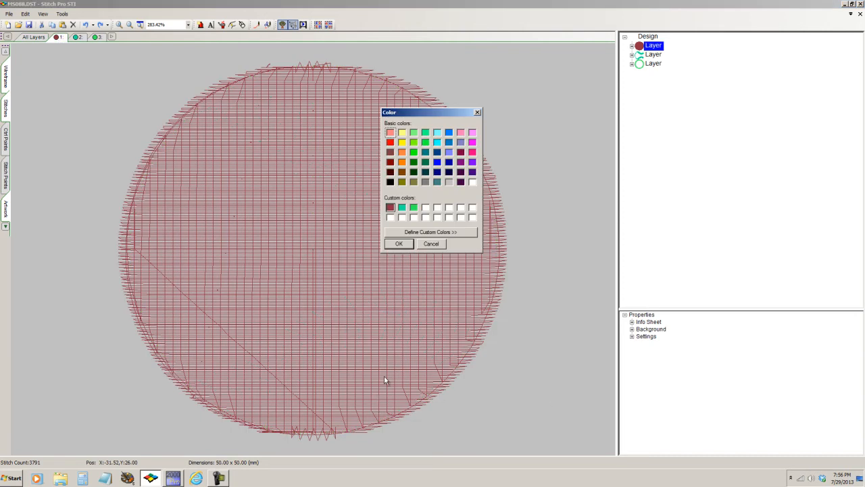
click(471, 182)
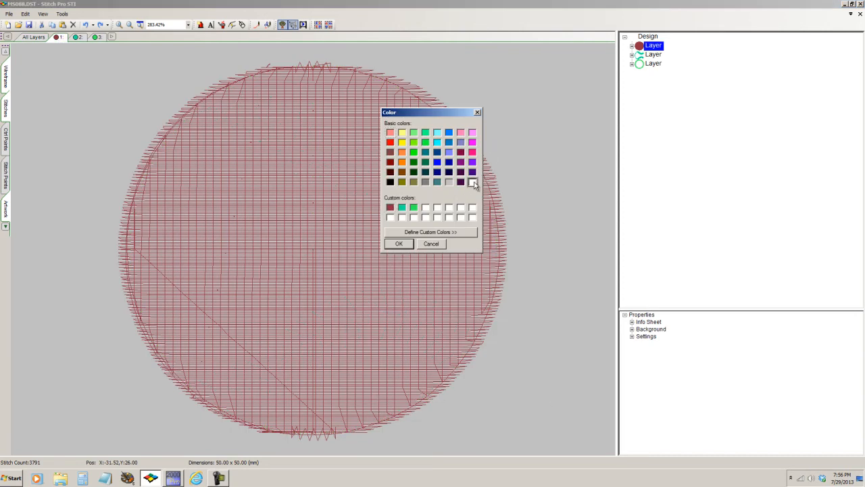
click(399, 243)
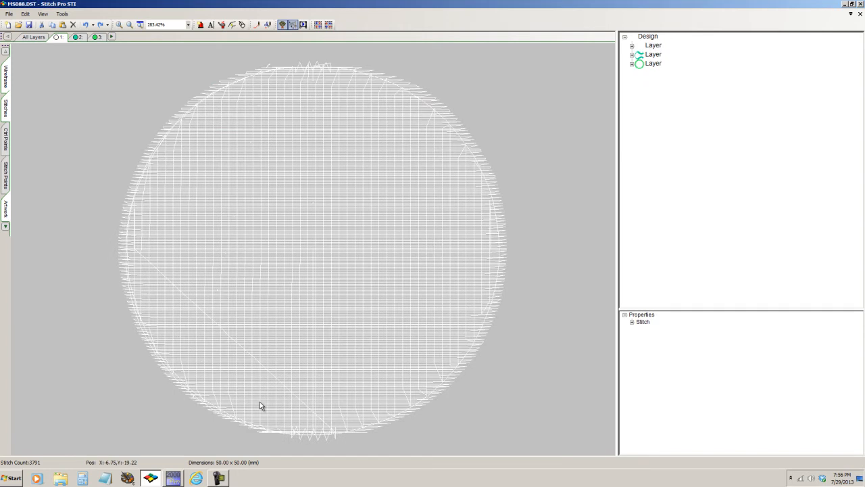
- Set the color of the second layer, the baseball's seam stitches, to red
click(77, 38)
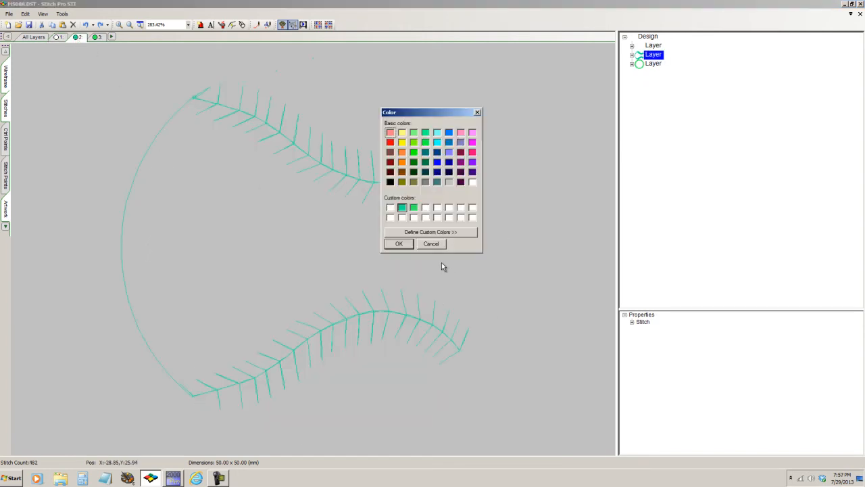
click(390, 141)
click(399, 244)
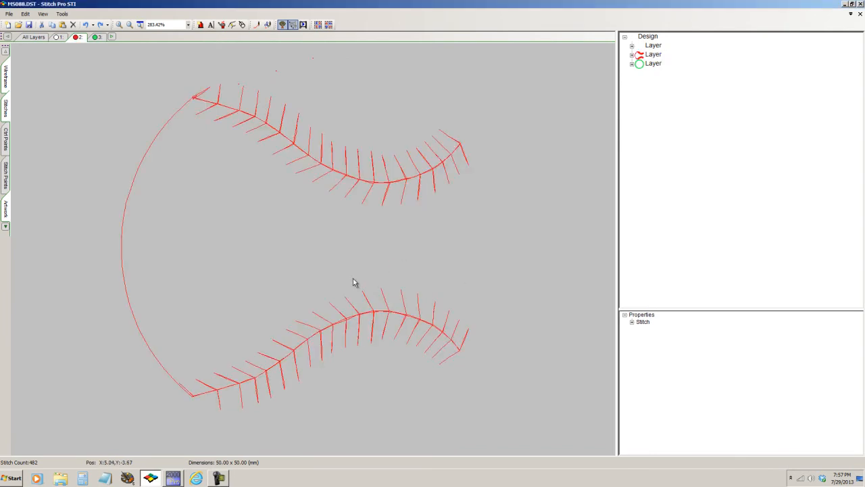
- Set the color of the third layer, the circular outline, to black and display all layers together
click(97, 38)
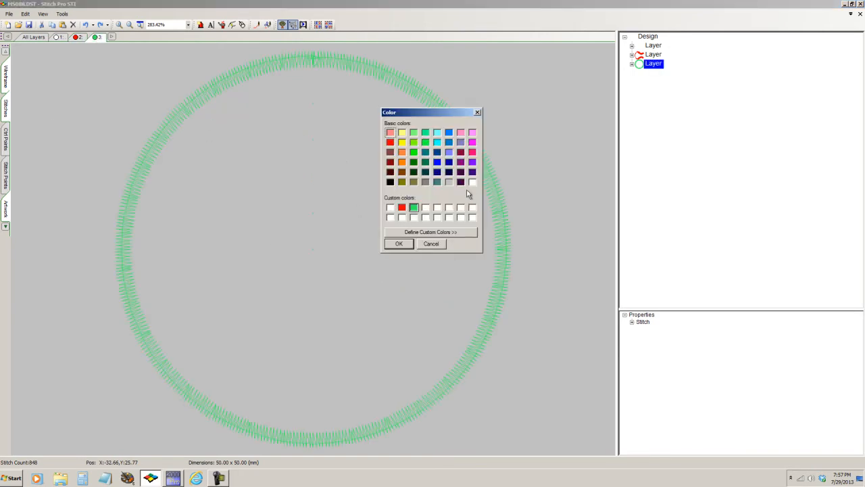
click(390, 181)
click(400, 246)
click(28, 38)
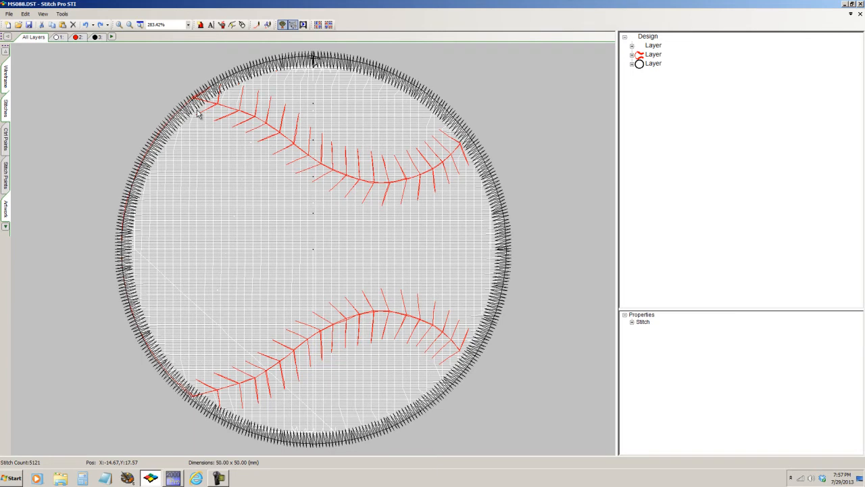
- Save the recolored design in STX format over the existing MS088A.stx file, and close the design
click(10, 15)
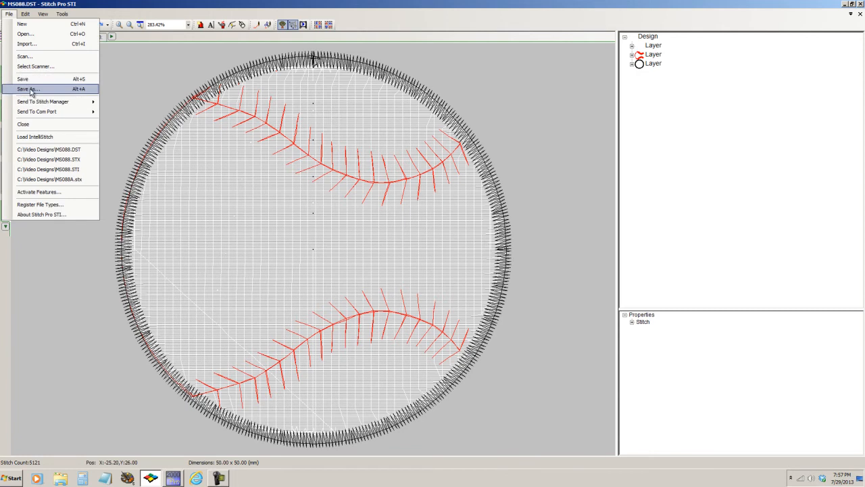
click(29, 86)
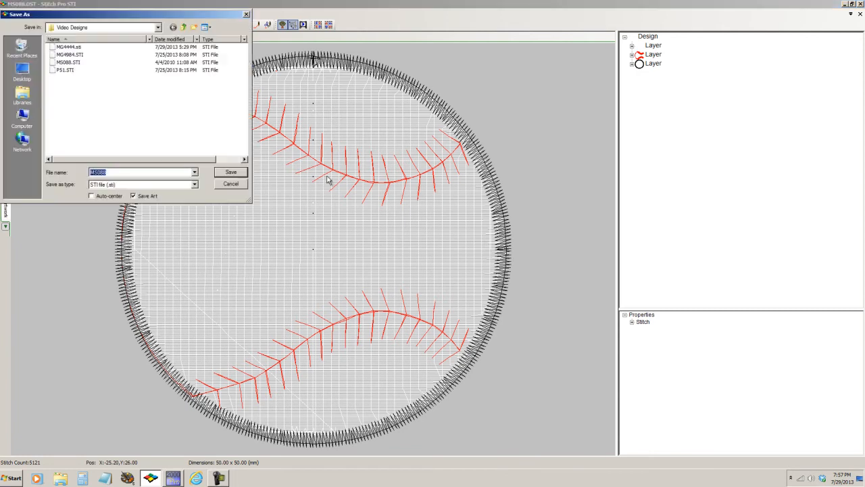
click(194, 185)
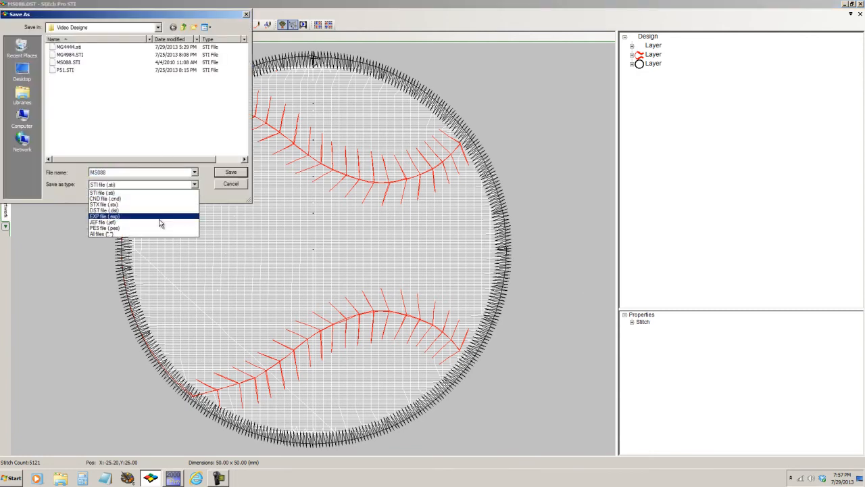
click(112, 204)
click(73, 69)
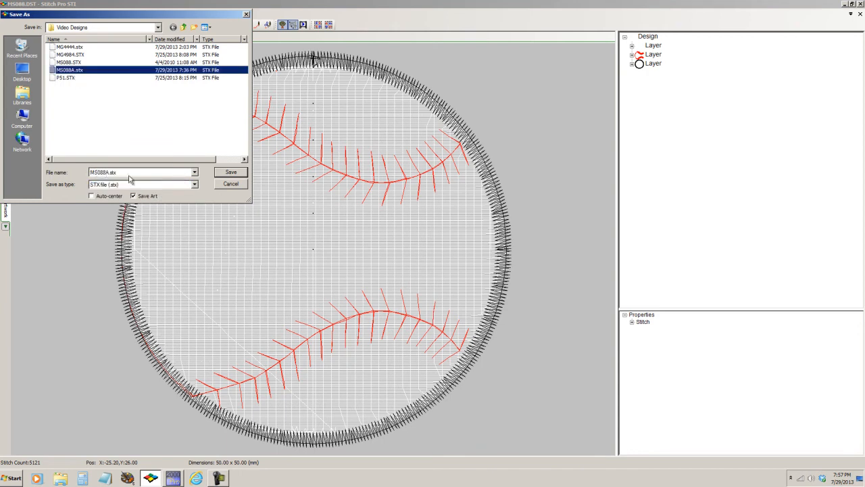
click(230, 173)
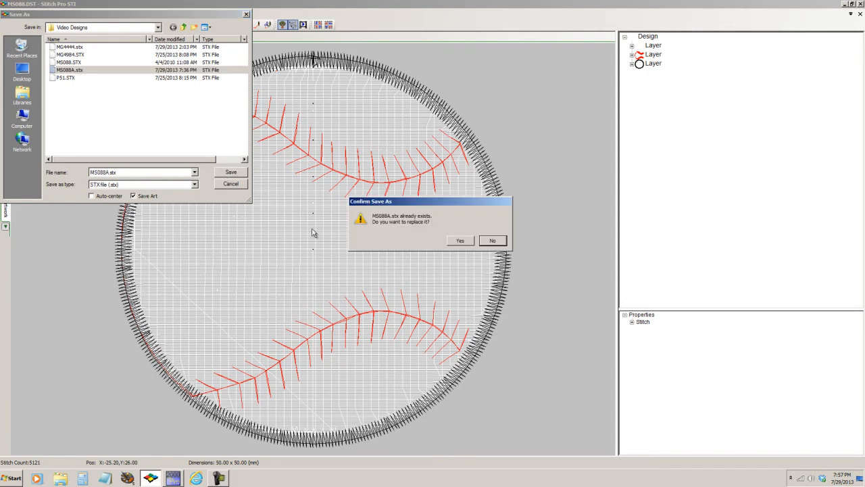
click(459, 240)
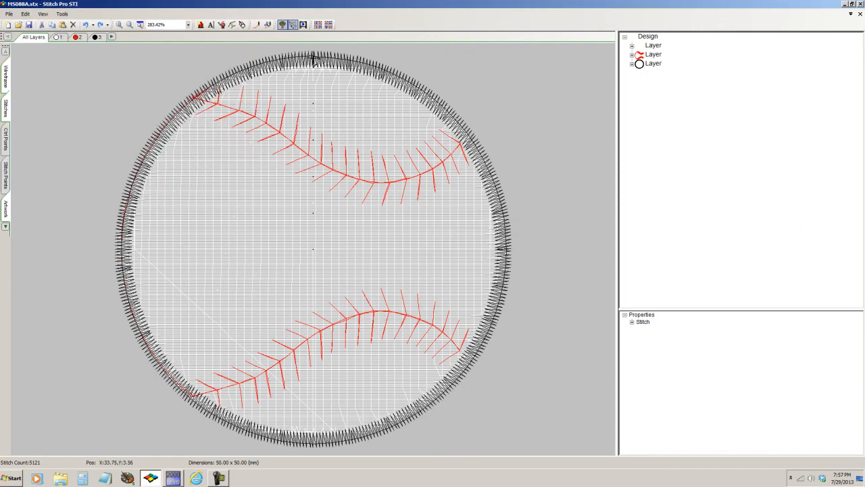
click(860, 14)
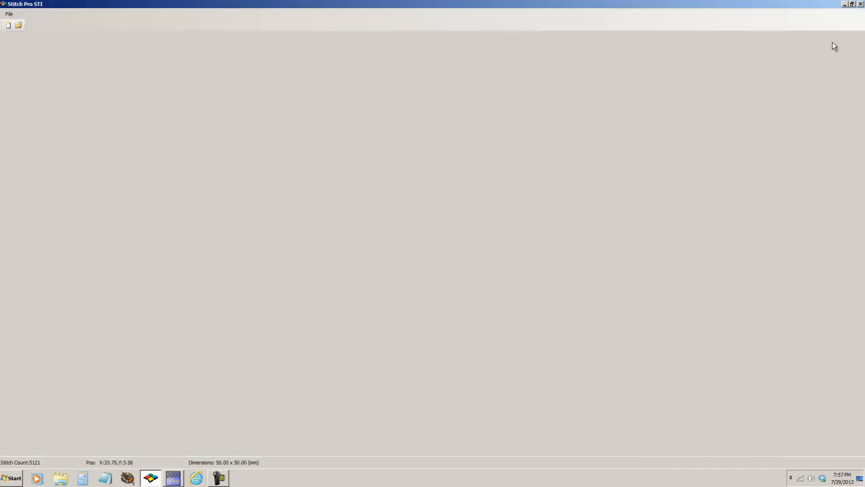
- Open MS088A.stx to check its saved layer colors, and close it
click(8, 14)
click(23, 33)
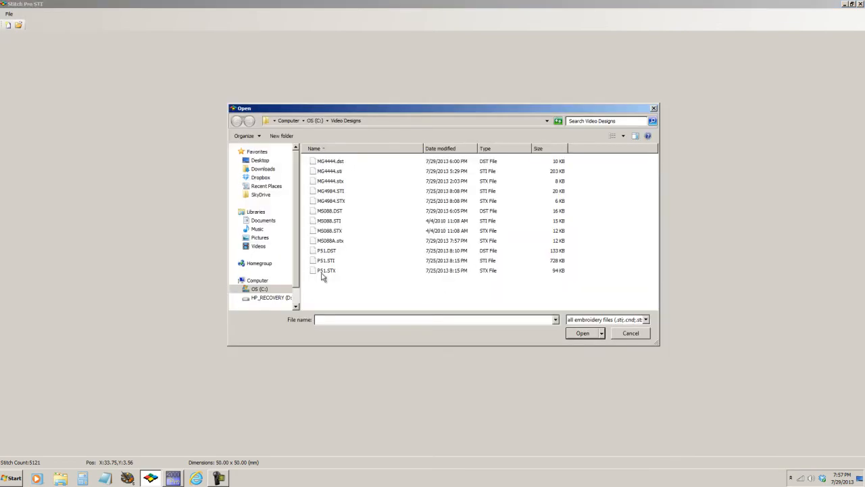
click(335, 241)
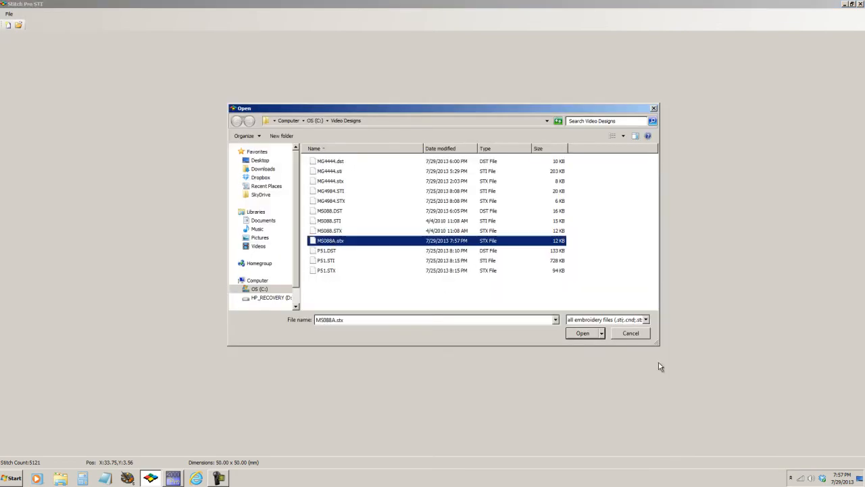
click(586, 334)
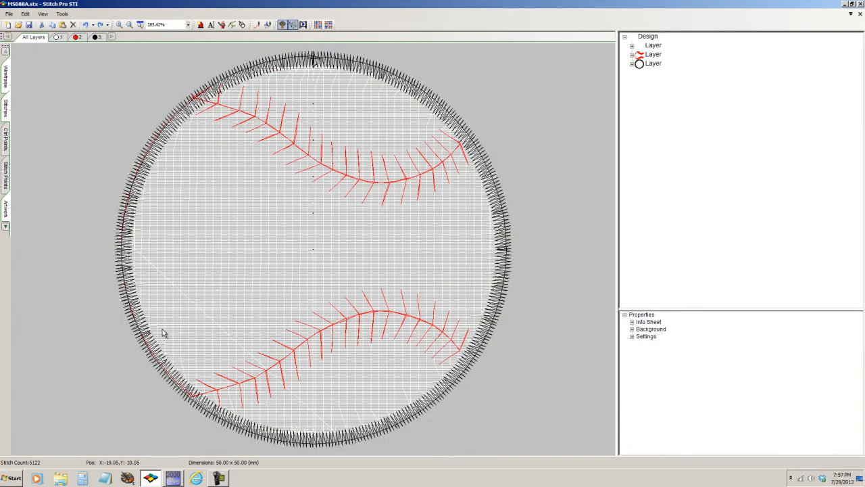
click(860, 13)
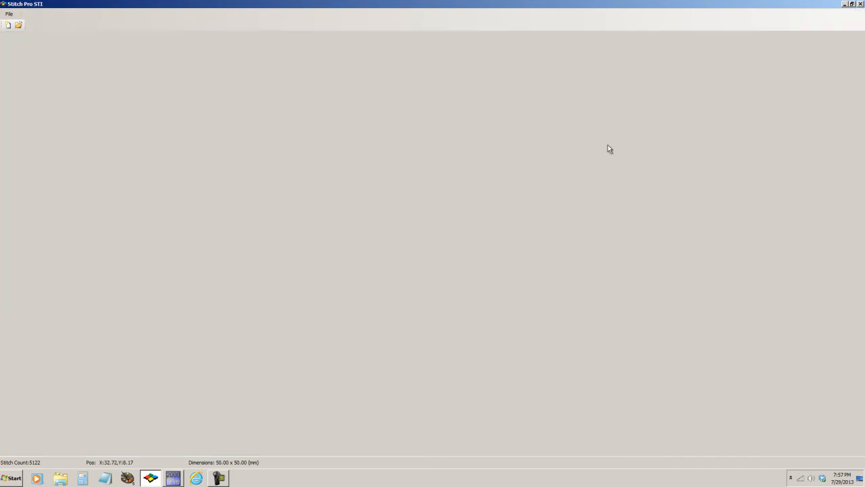
- Open the MS088.STI design and display only its first layer, fill-white
click(9, 15)
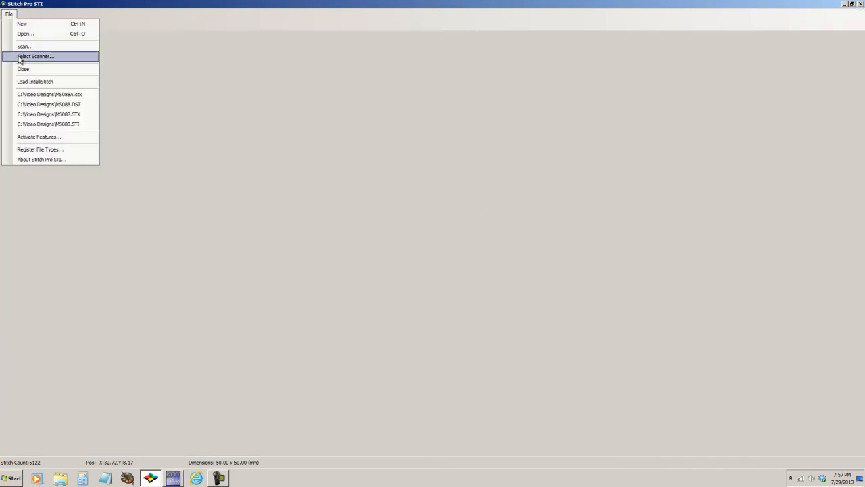
click(23, 33)
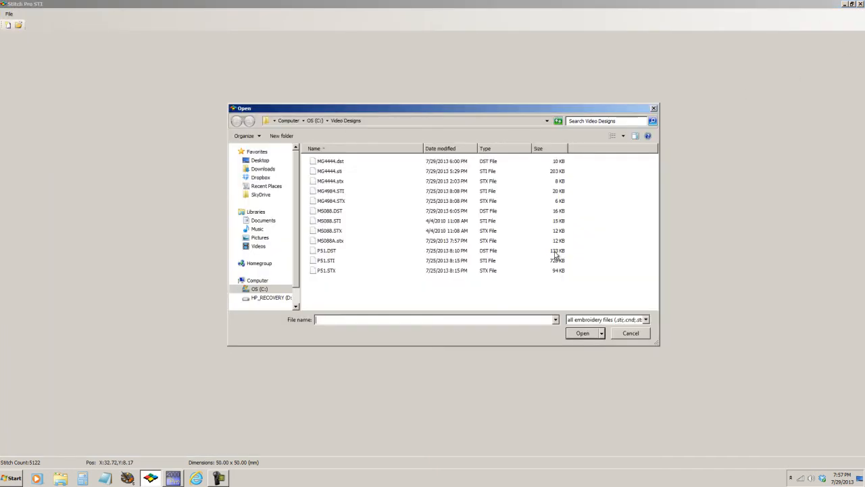
click(325, 221)
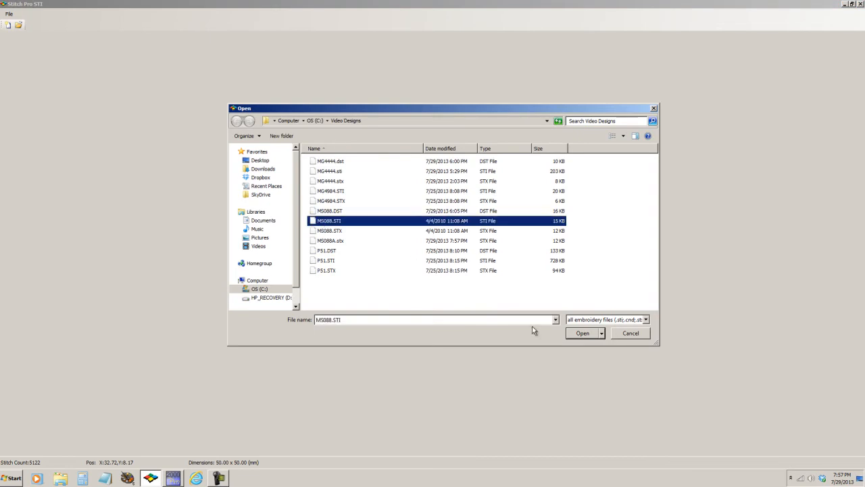
click(586, 335)
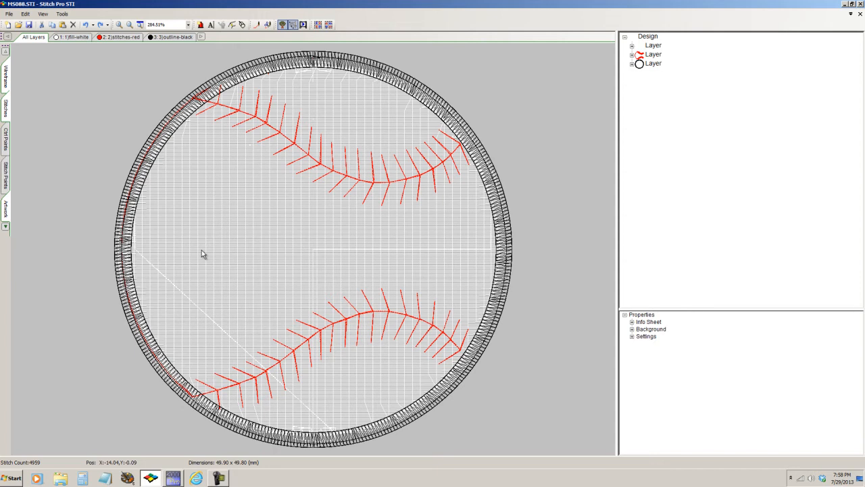
click(79, 38)
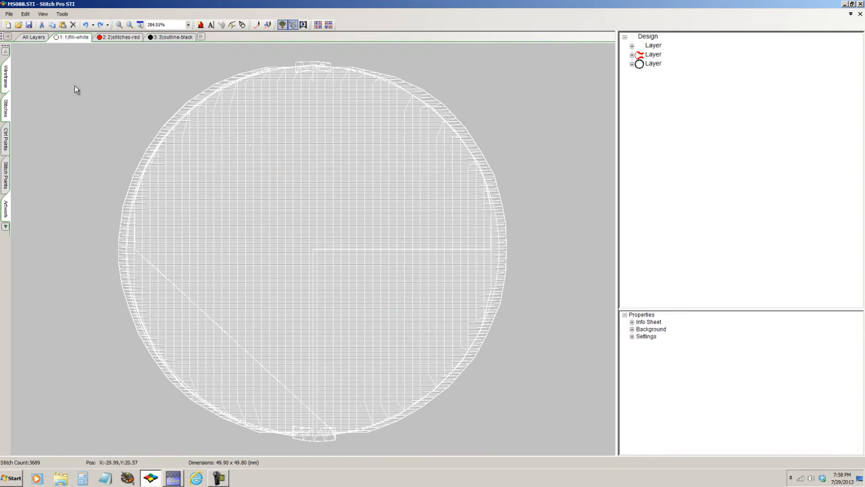
- Toggle the stitches of the fill-white layer off and on to inspect its wireframe, and display all layers together
click(6, 112)
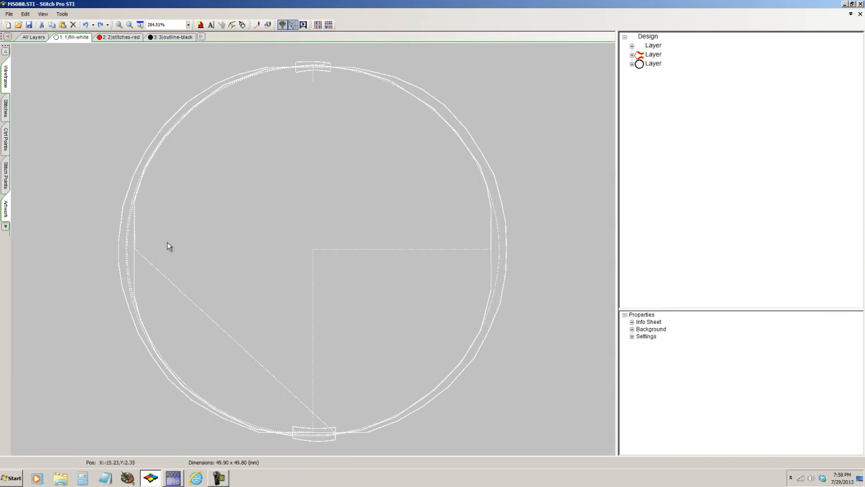
click(5, 111)
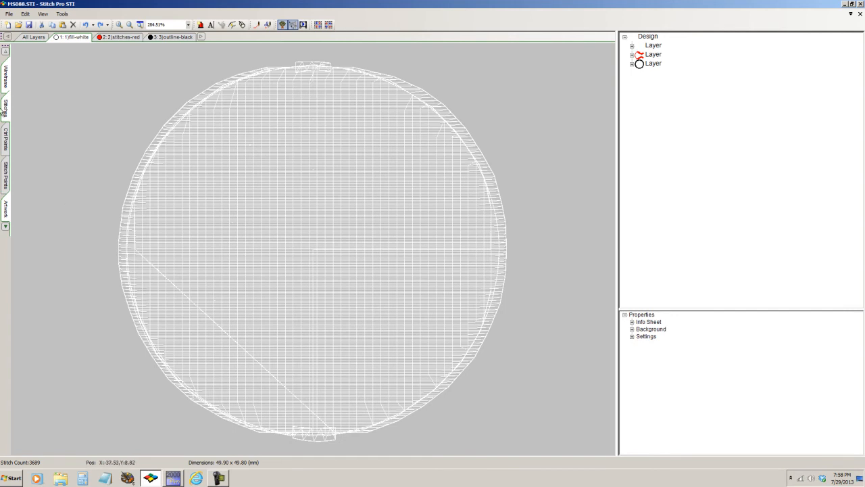
click(30, 36)
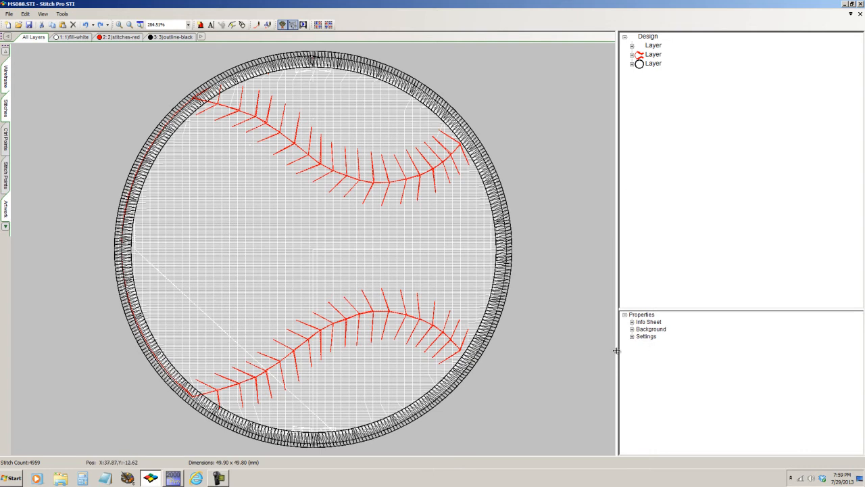
- Set the color name of the first layer, fill-white, to Polar White and its thread number to Madiera 1112
click(654, 49)
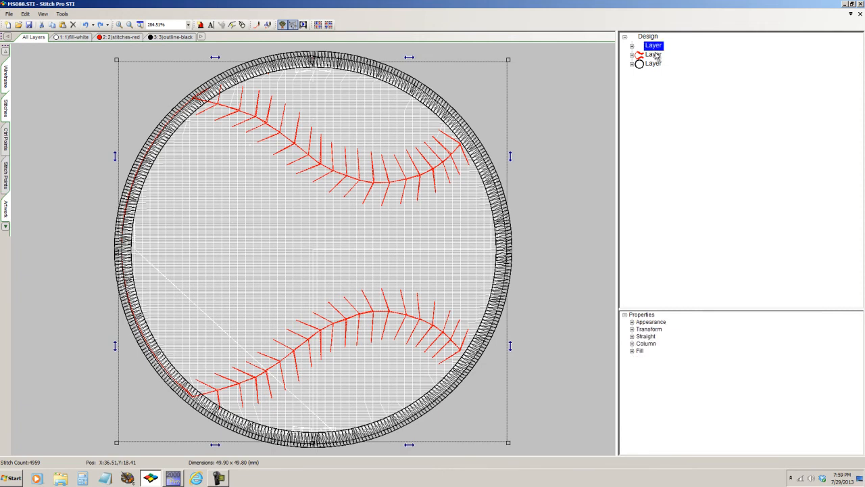
click(632, 323)
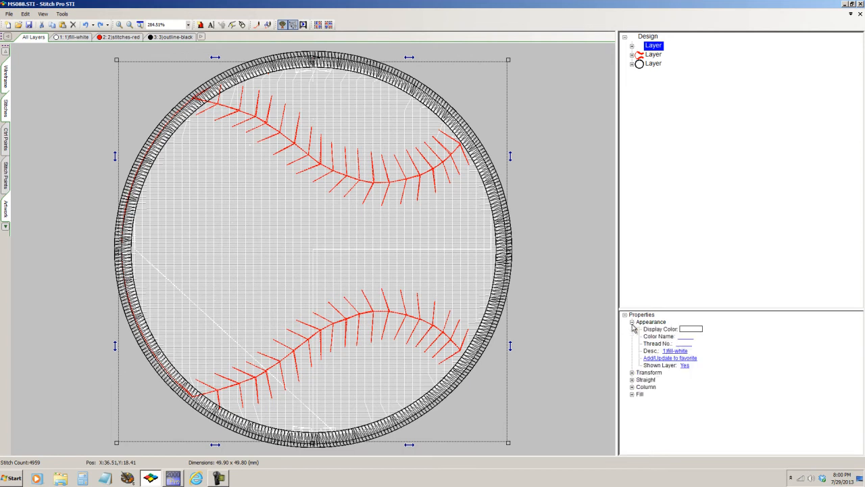
click(687, 331)
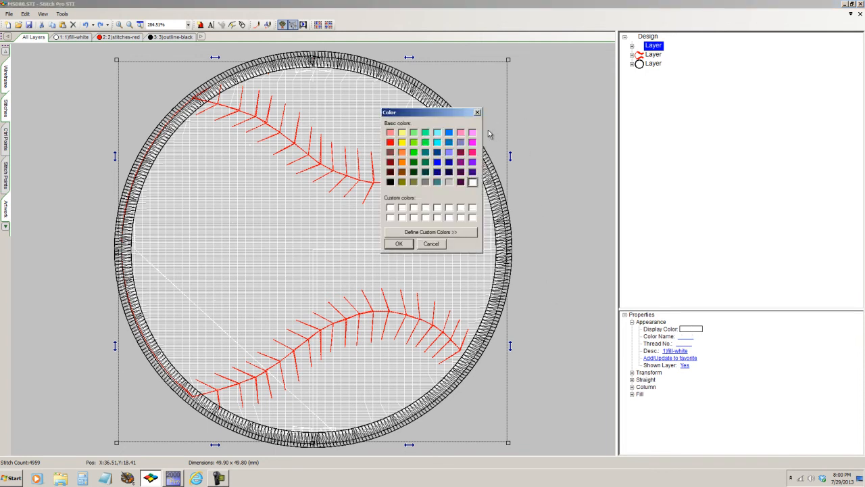
click(440, 243)
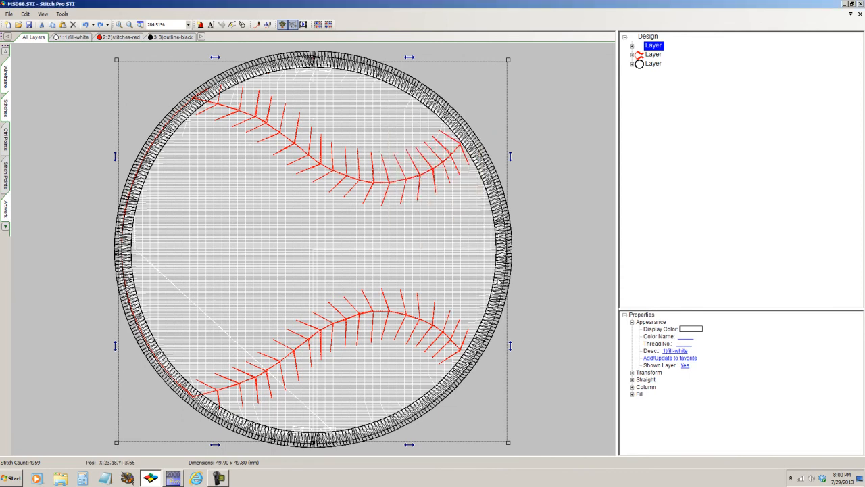
click(684, 336)
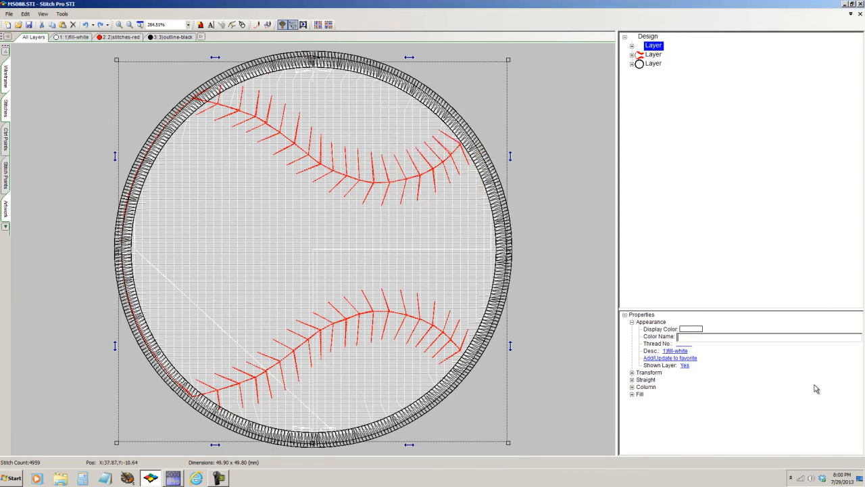
text(Polar White)
key(Return)
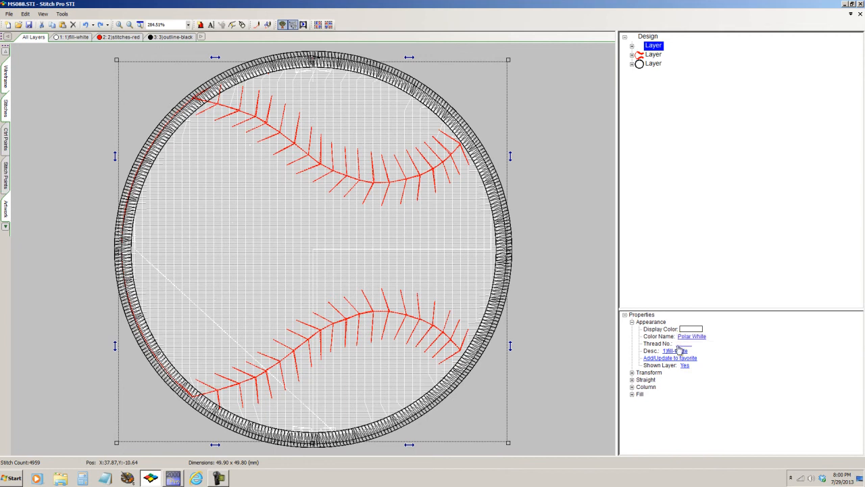
click(681, 345)
text(Madiera 1112)
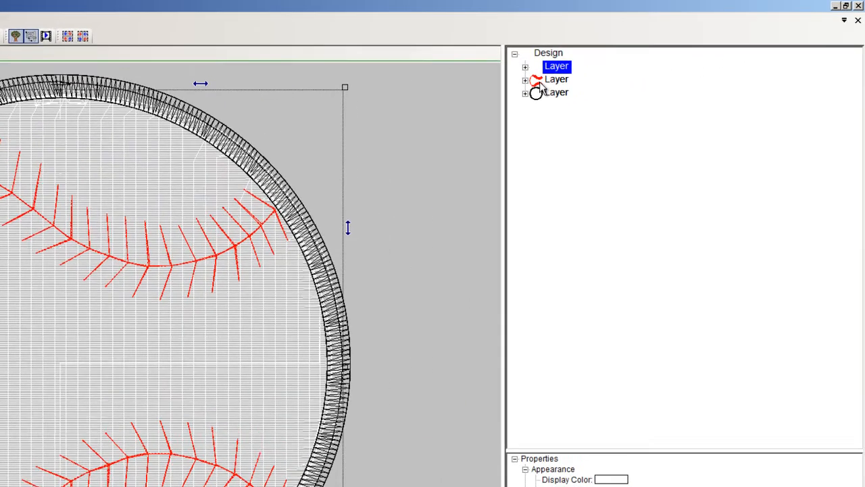
- Set the color name of the second layer, stitches-red, to Flame Red and its thread number to Rayon 37
click(616, 63)
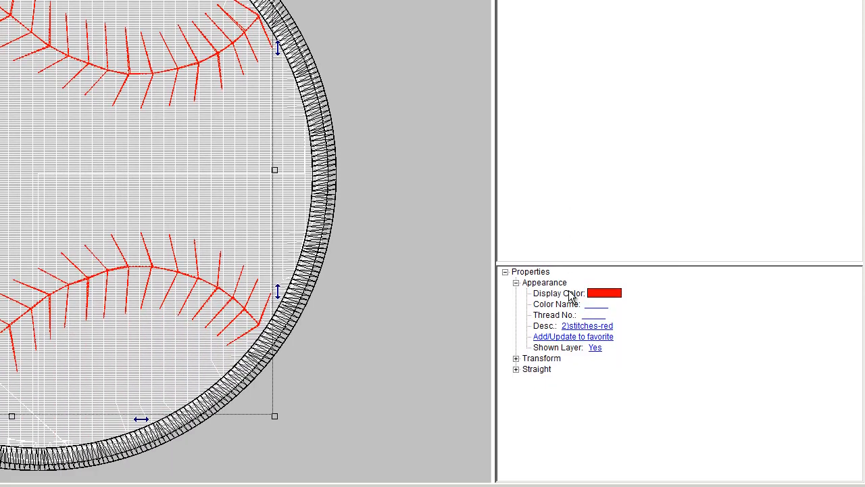
click(587, 456)
text(Flame)
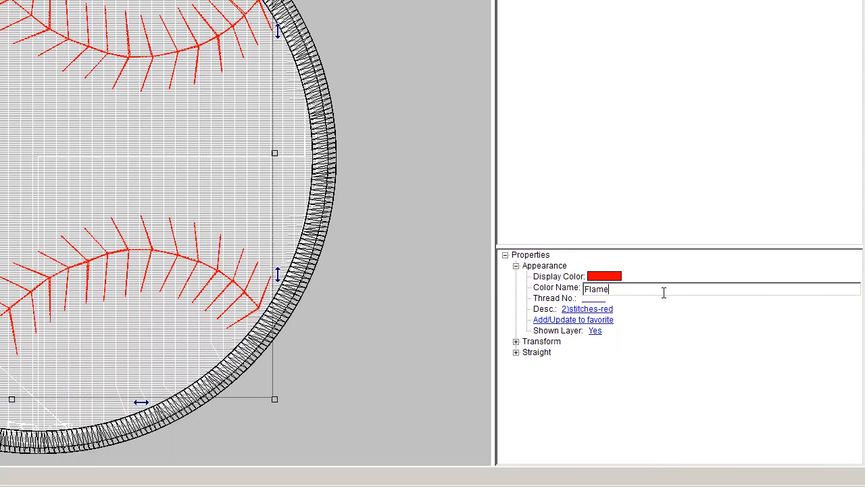
text( Red)
click(586, 298)
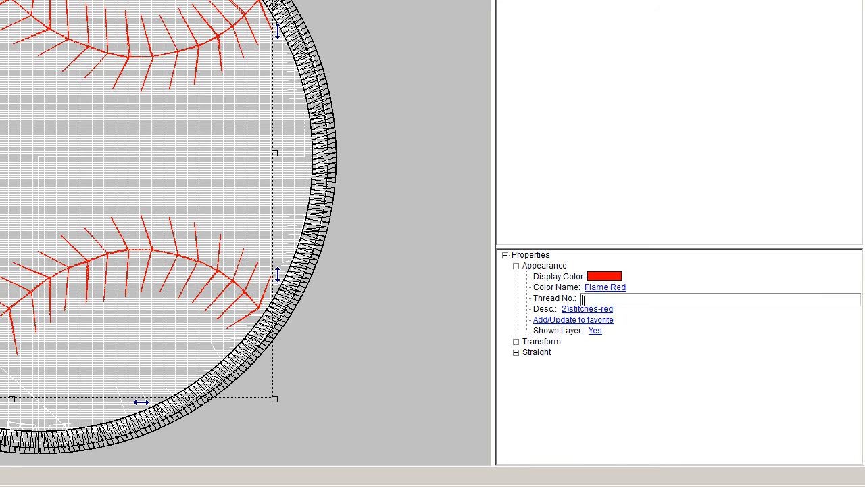
text(Rayon 37)
key(Tab)
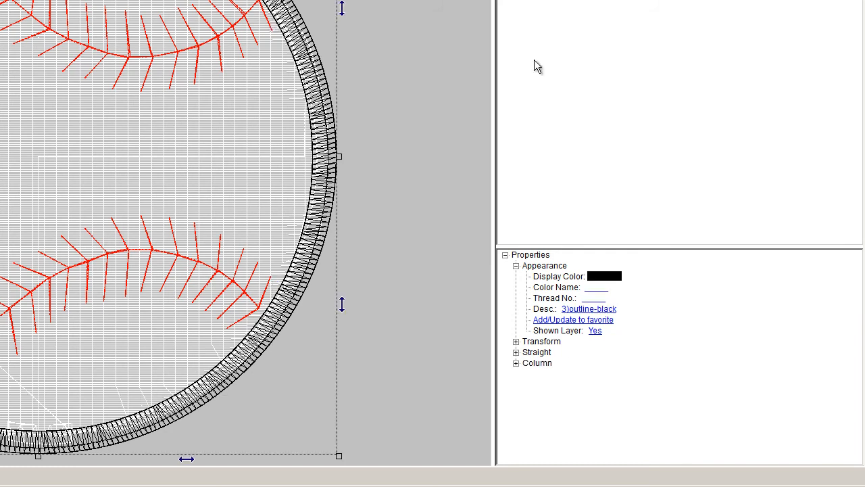
- Set the color name of the third layer, outline-black, to Jet Black and its thread number to Johnson 512
click(594, 288)
text(Jet)
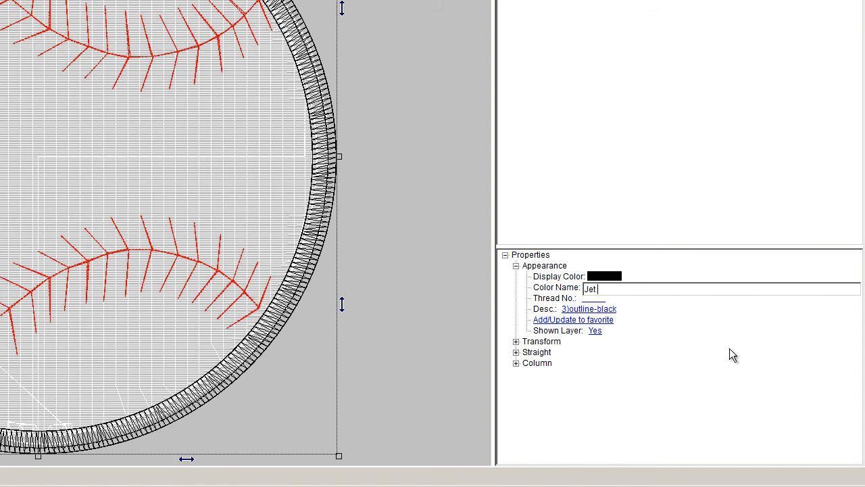
text( Black)
click(595, 299)
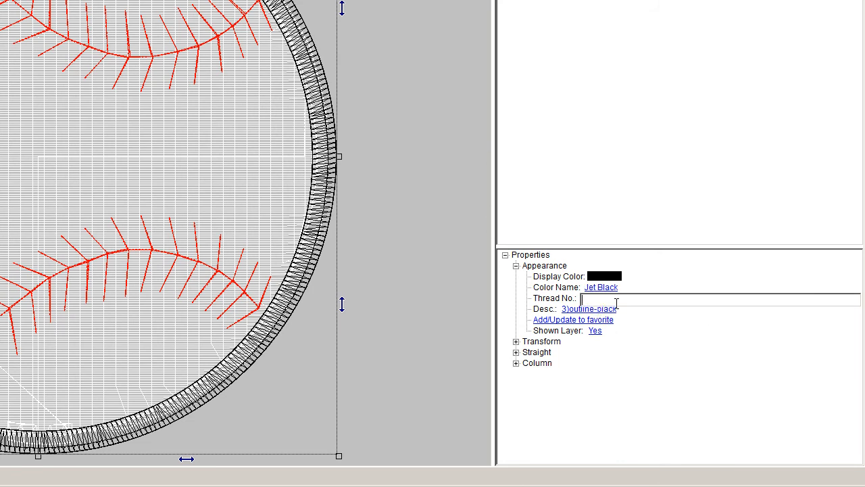
text(Johnson 512)
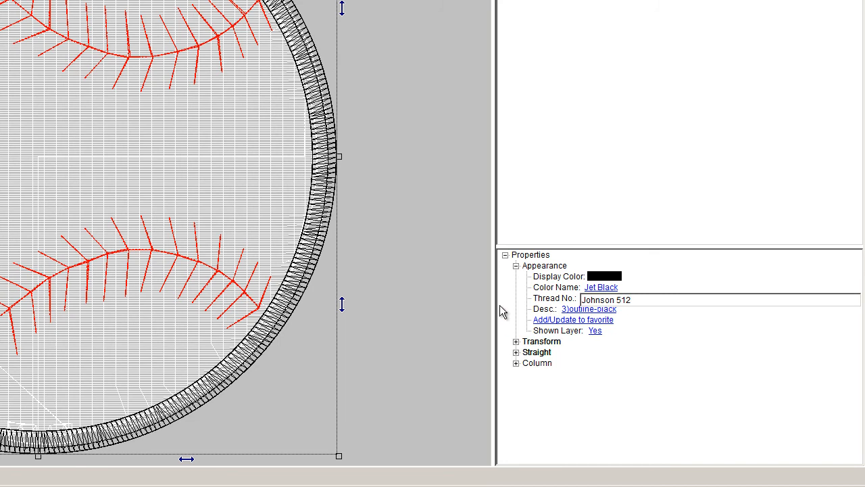
key(Return)
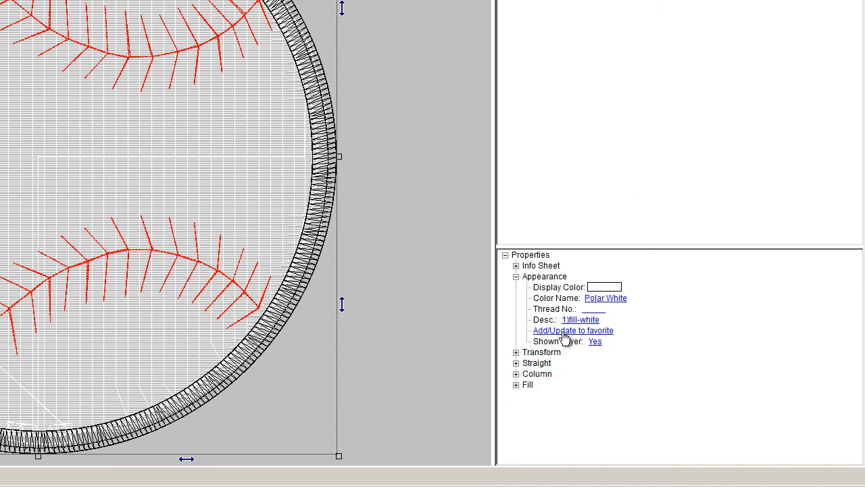
- Fill in the whole design's info sheet with the design name Baseball and the file name MS088
click(516, 276)
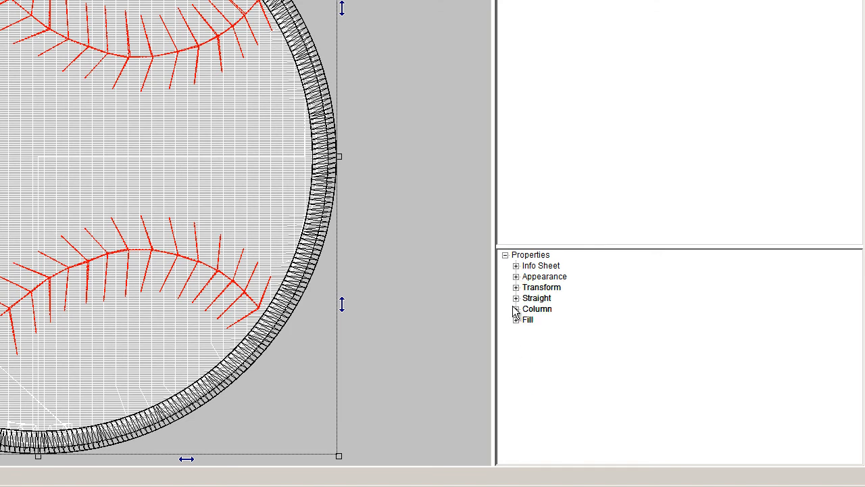
click(516, 266)
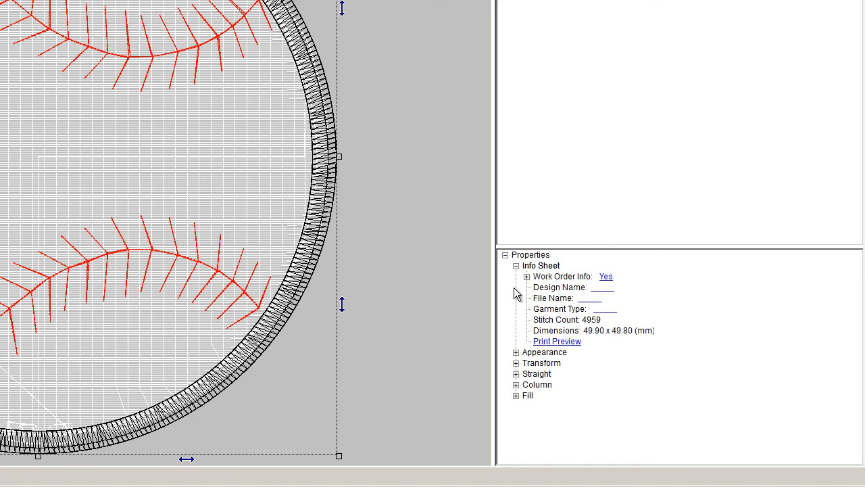
click(607, 289)
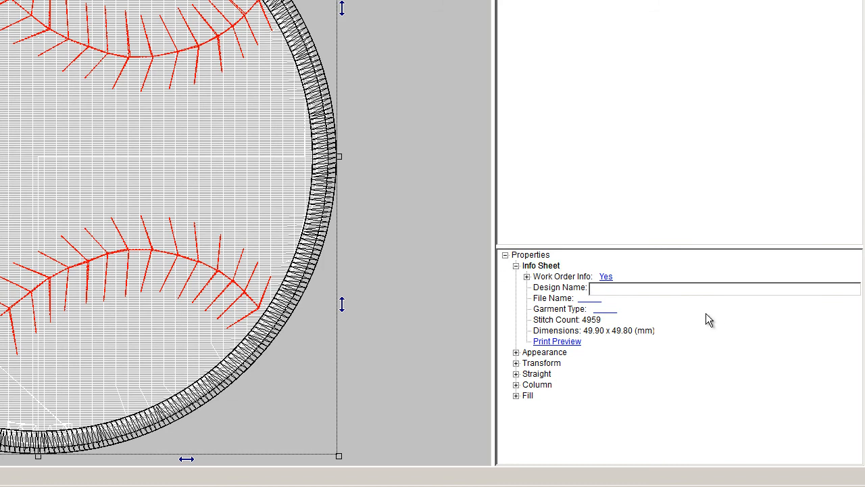
text(B)
click(582, 301)
text(MS088)
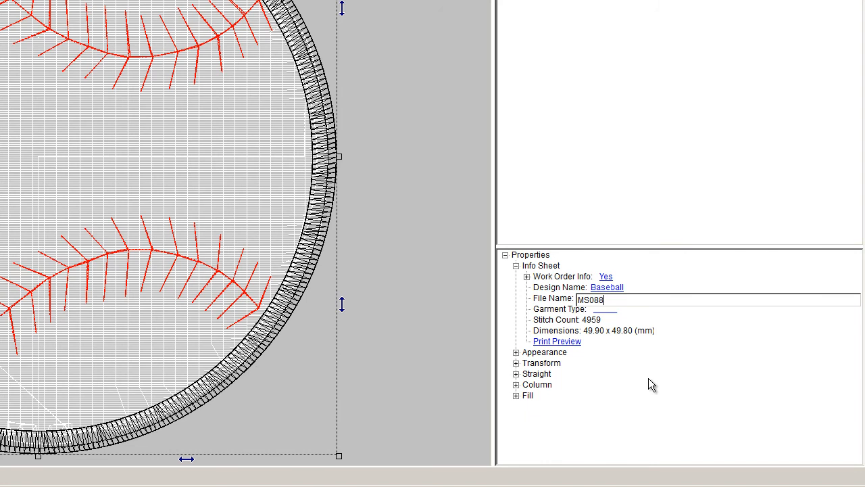
right_click(602, 312)
click(728, 292)
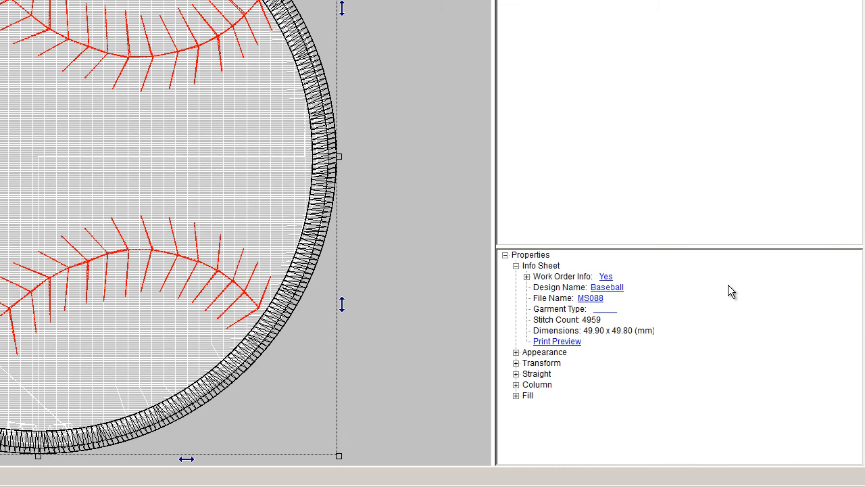
- Set the garment type in the info sheet to Shirts / Caps
click(605, 310)
text(D)
key(BackSpace)
text(Shirts)
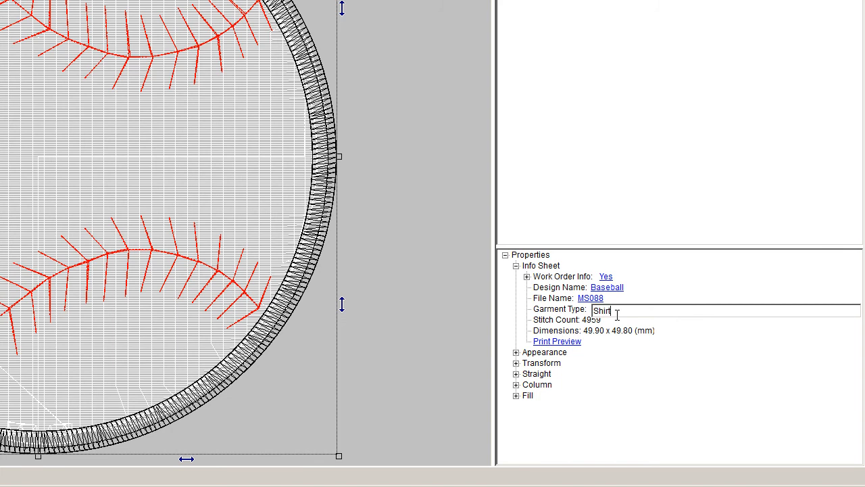
text(, Caps)
- Examine the information sheet in a maximized print preview, close the preview and collapse the design's properties
click(541, 343)
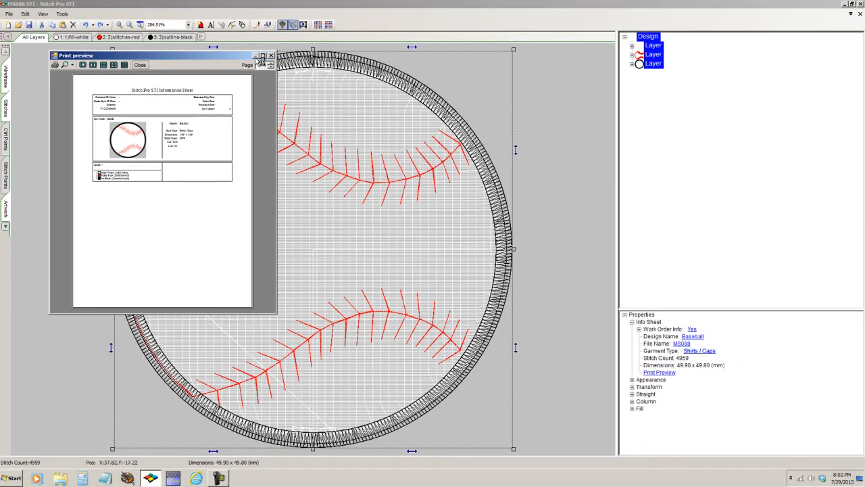
click(262, 55)
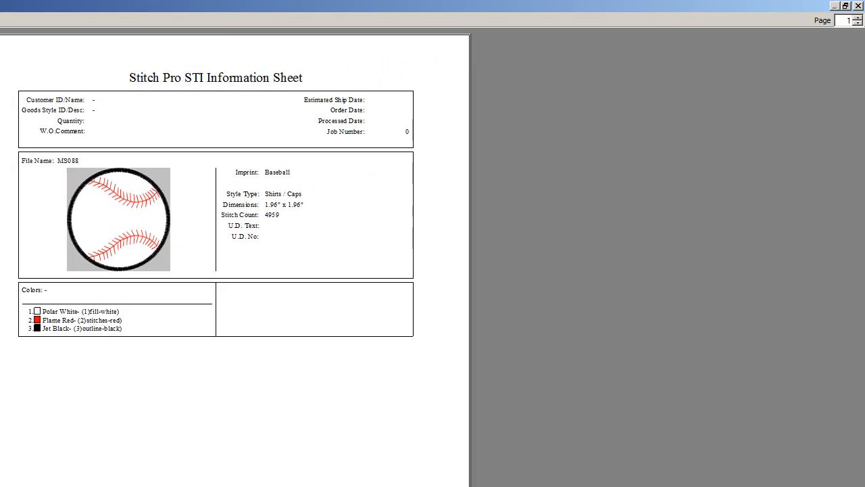
click(858, 5)
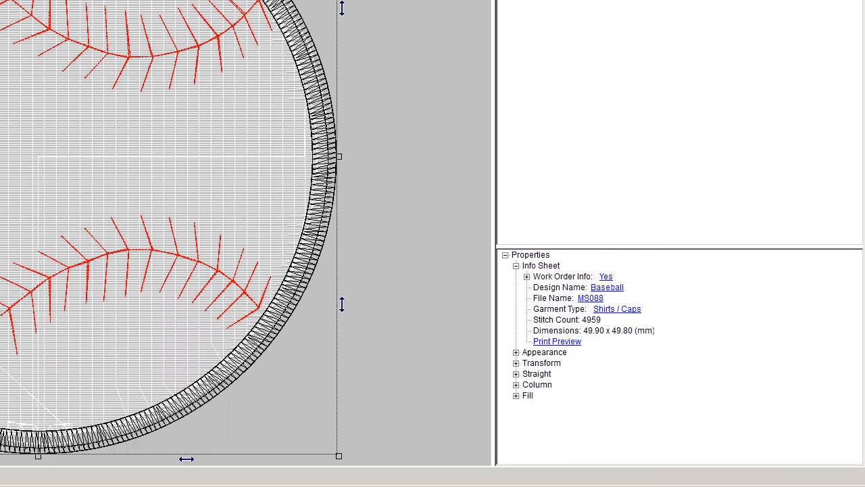
click(515, 266)
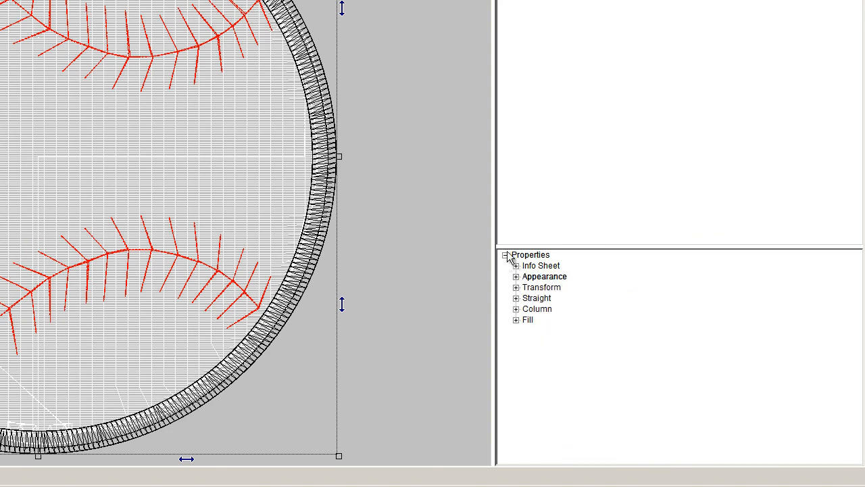
click(506, 255)
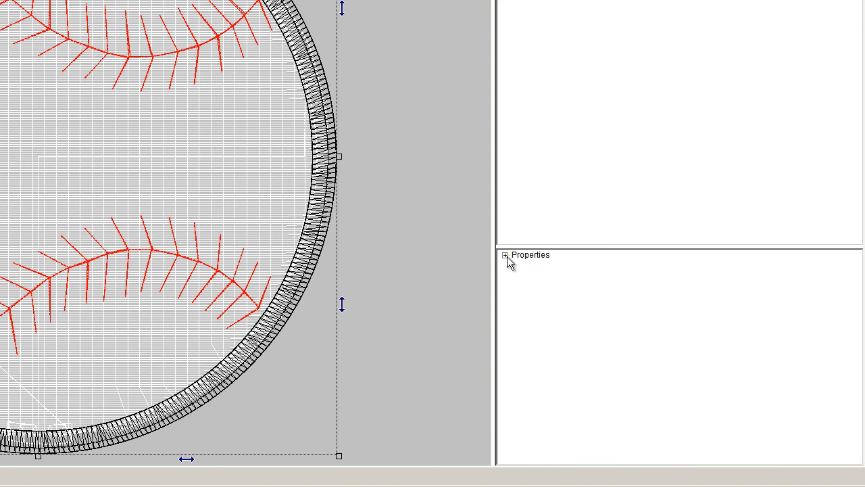